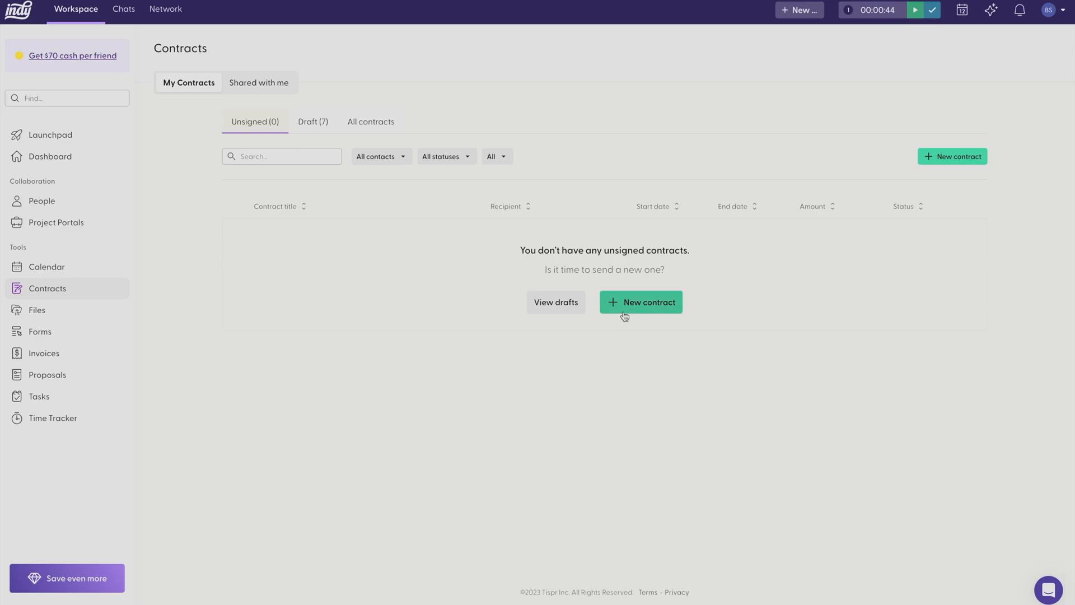
Start a new contract from the 3D Artist template under Contractor Project Agreements
left_click(623, 310)
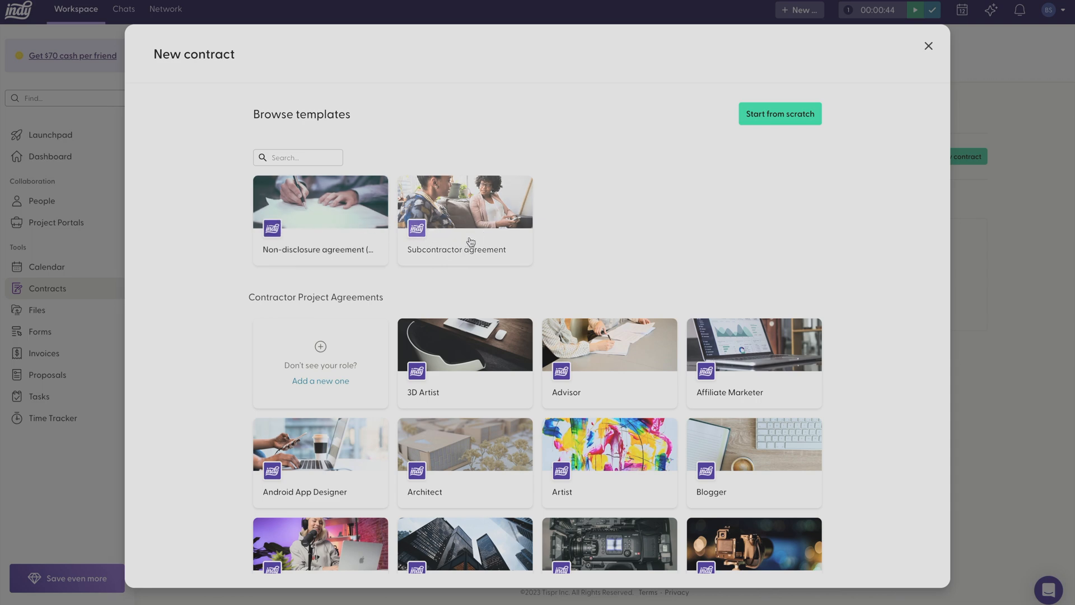
scroll(471, 242, "down", 5)
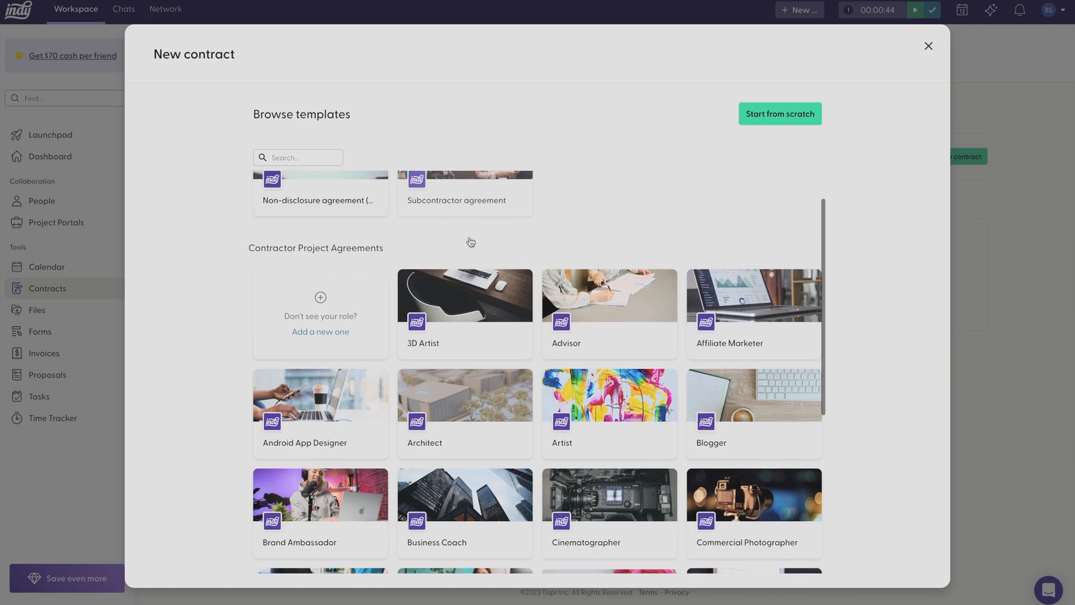
scroll(516, 246, "down", 3)
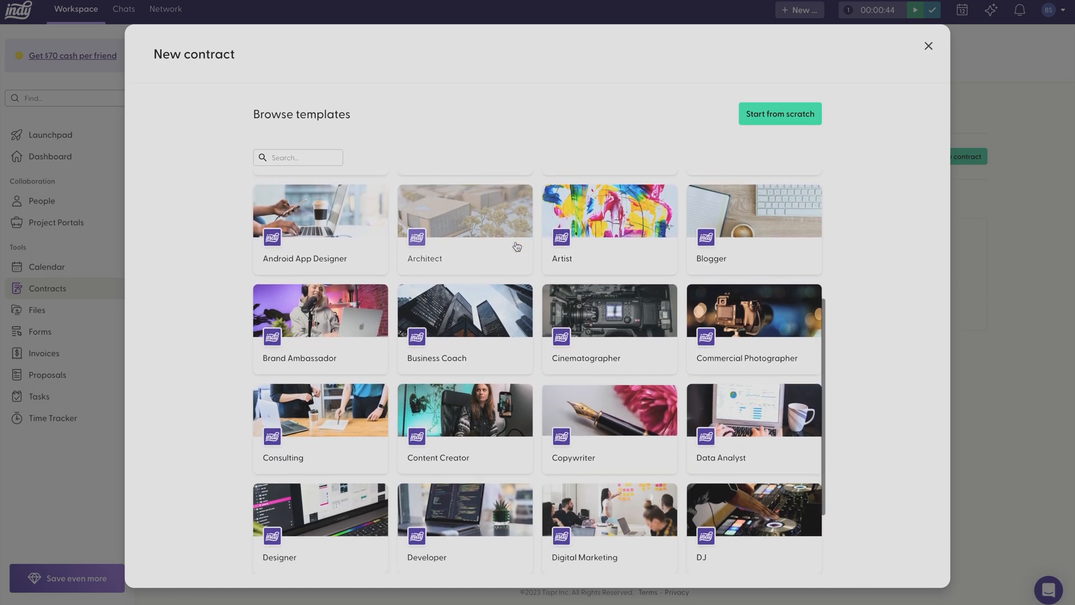
scroll(516, 247, "down", 1)
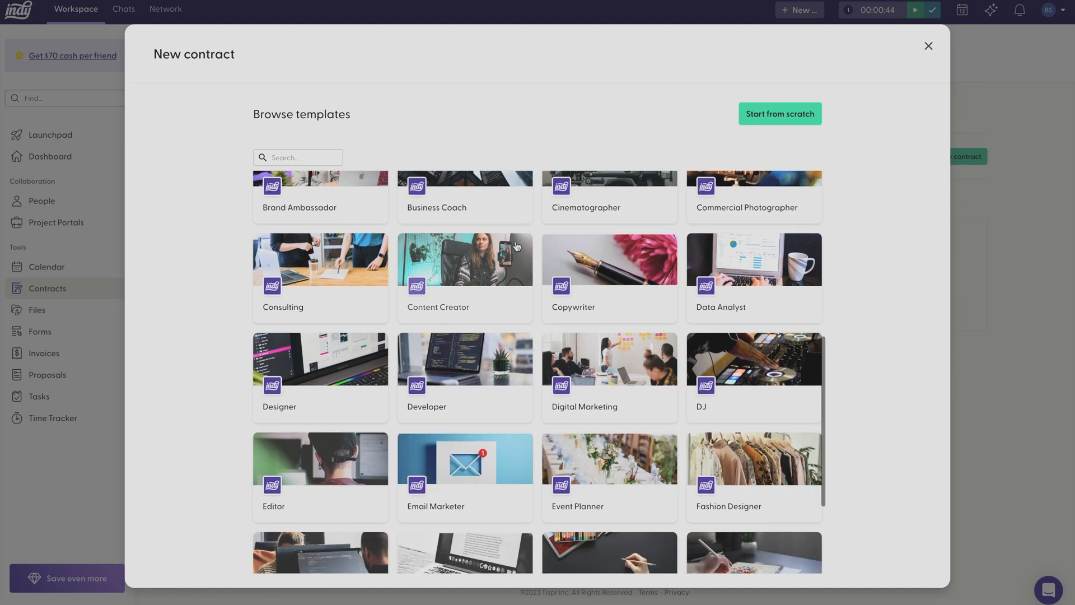
scroll(517, 246, "down", 3)
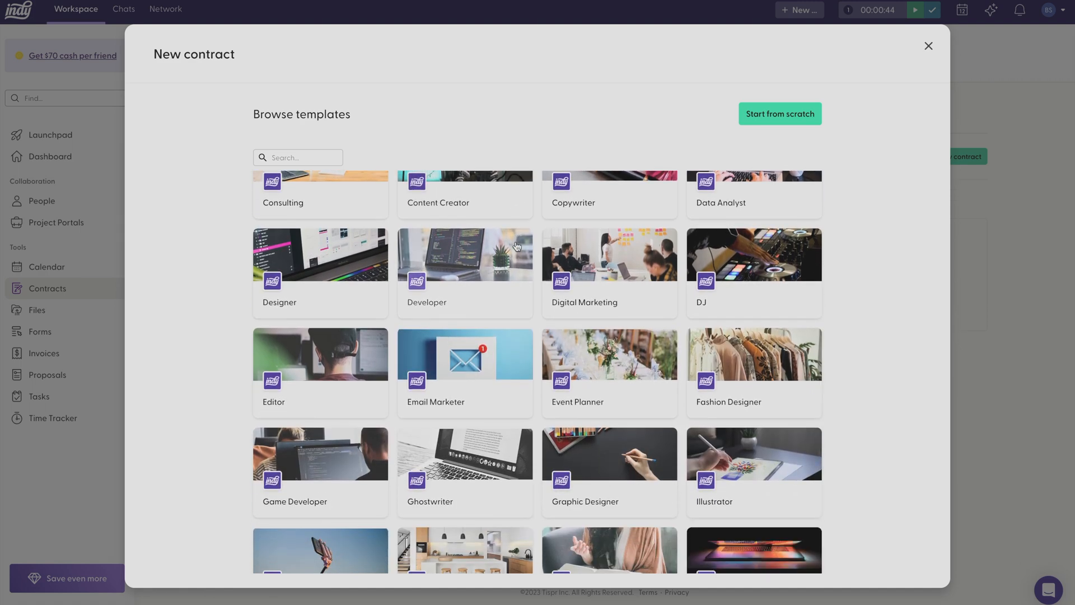
scroll(515, 242, "up", 10)
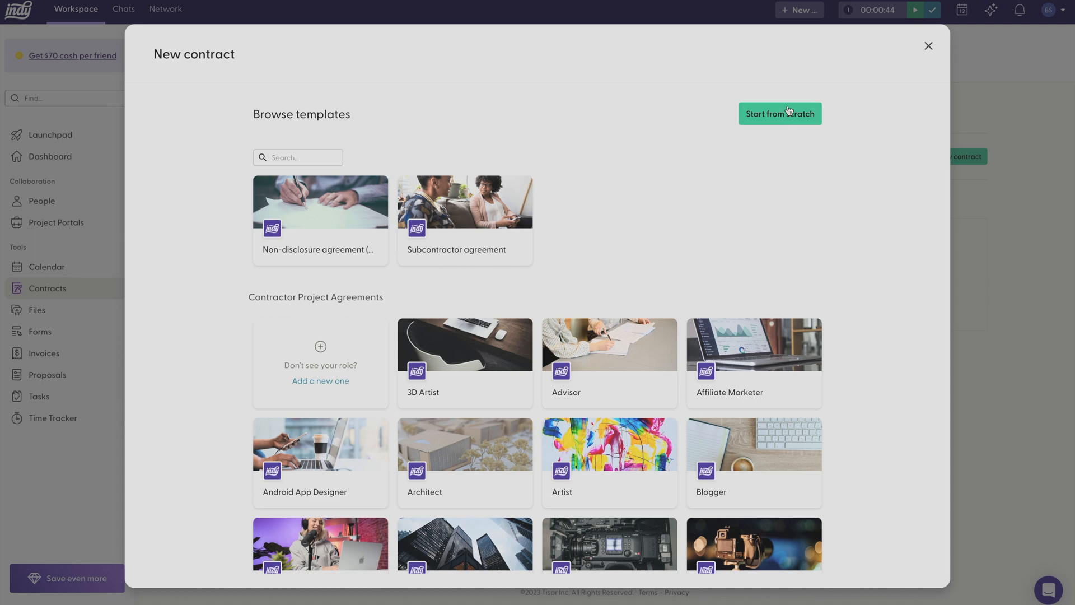
left_click(473, 384)
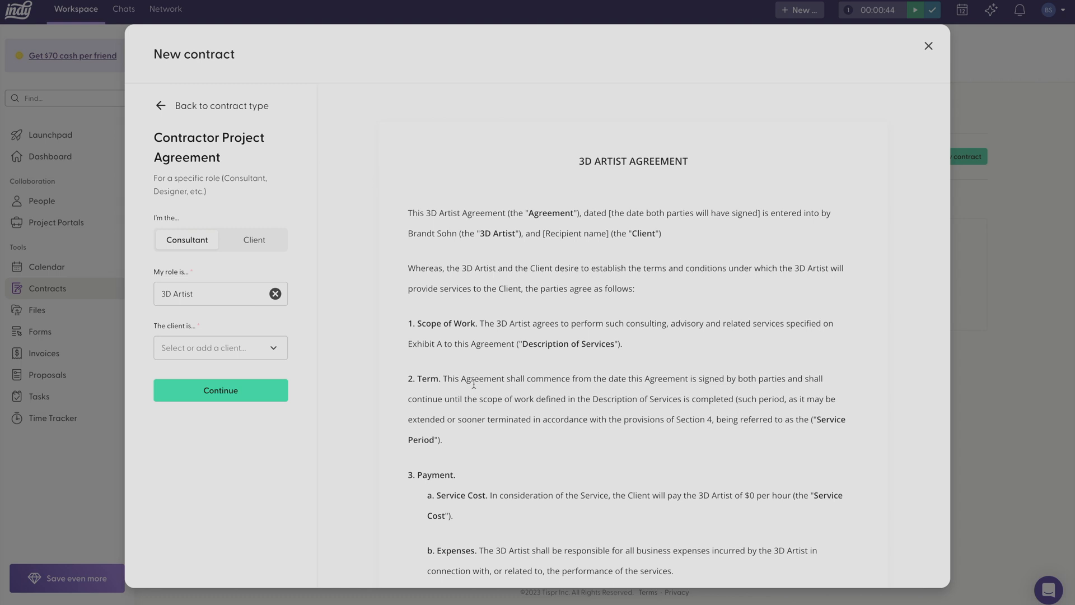
Select the existing contact Sample Client as the client and continue to the contract's guided setup
left_click(268, 347)
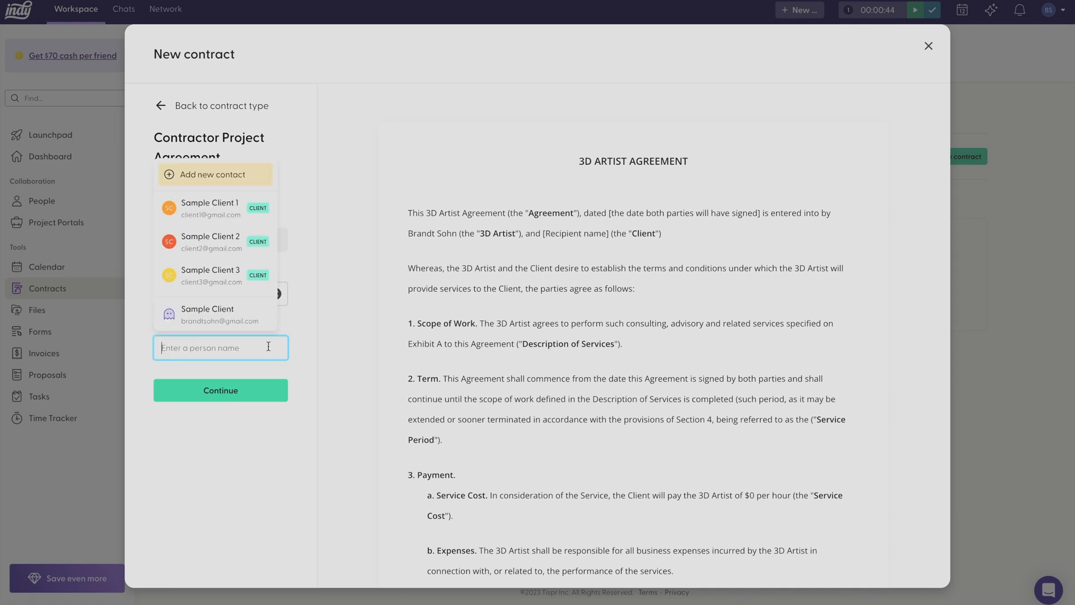
left_click(250, 316)
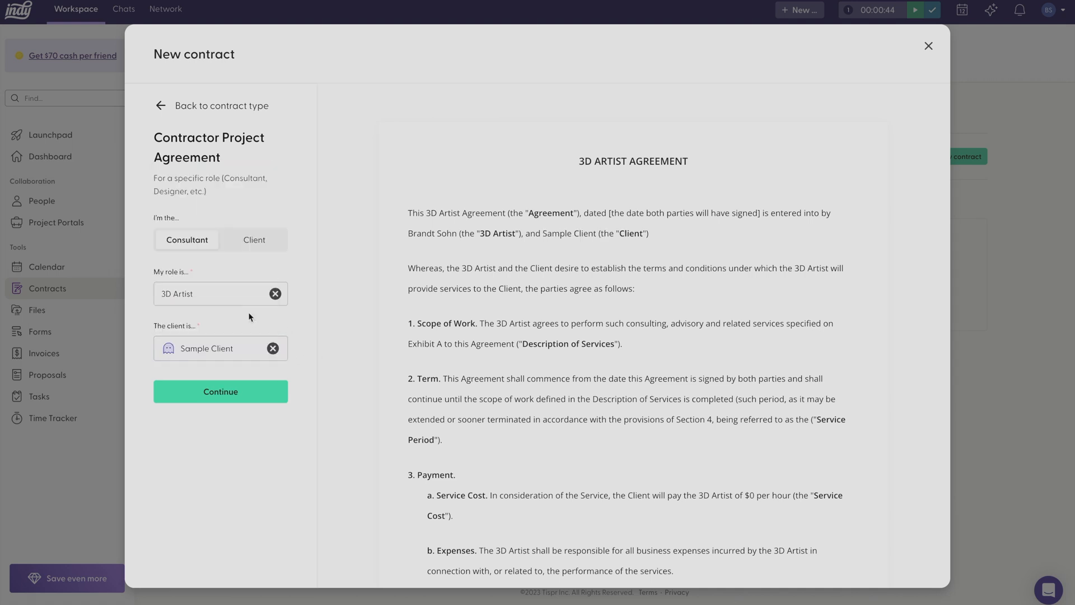
left_click(234, 385)
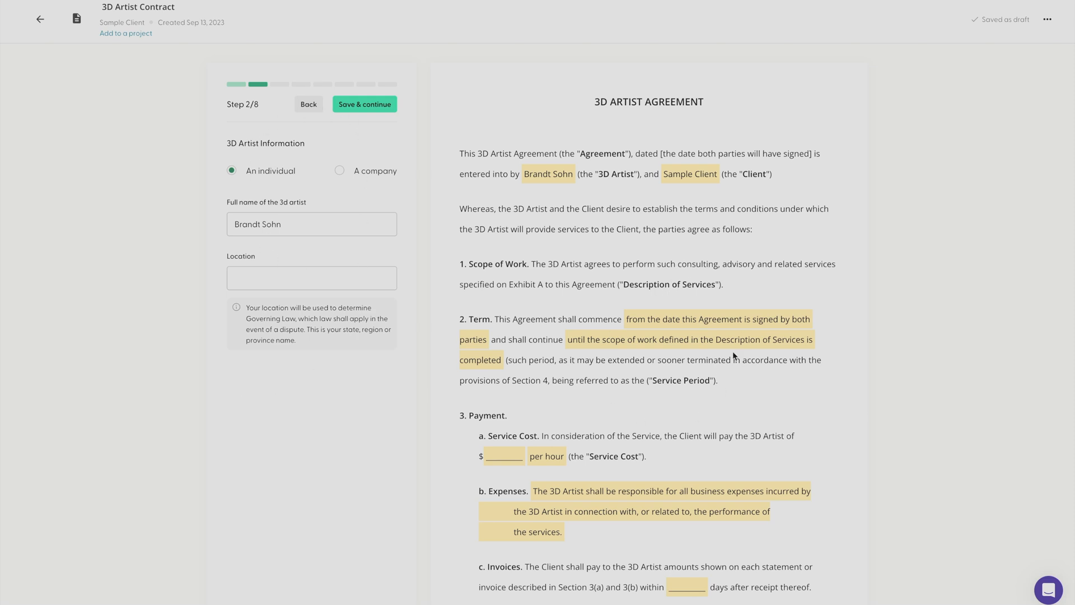
Save the 3D Artist information and description of services steps with the location and description left blank
left_click(331, 286)
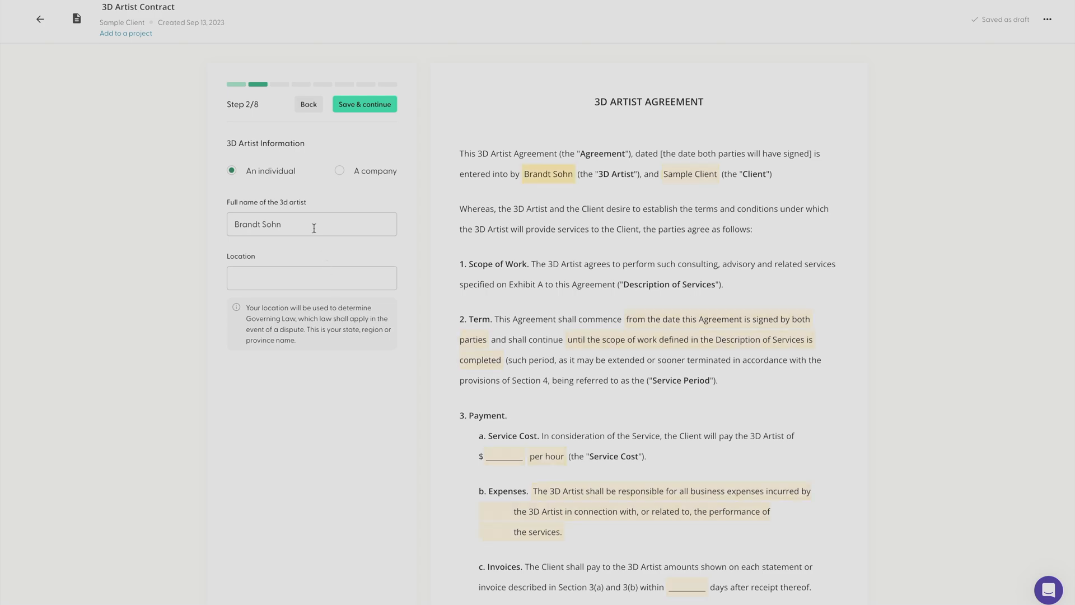
left_click(355, 106)
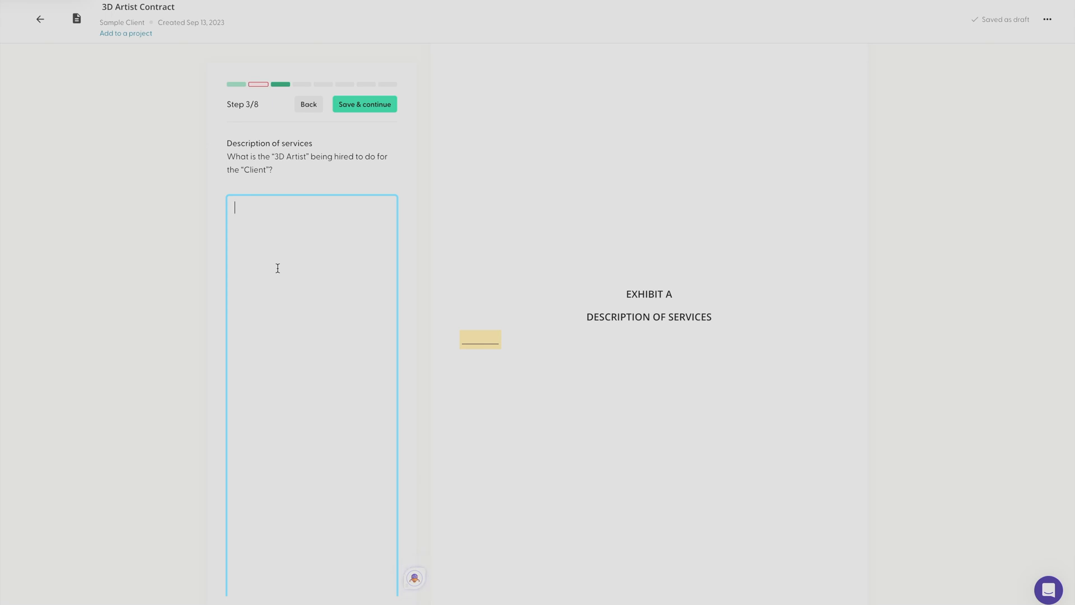
left_click(362, 104)
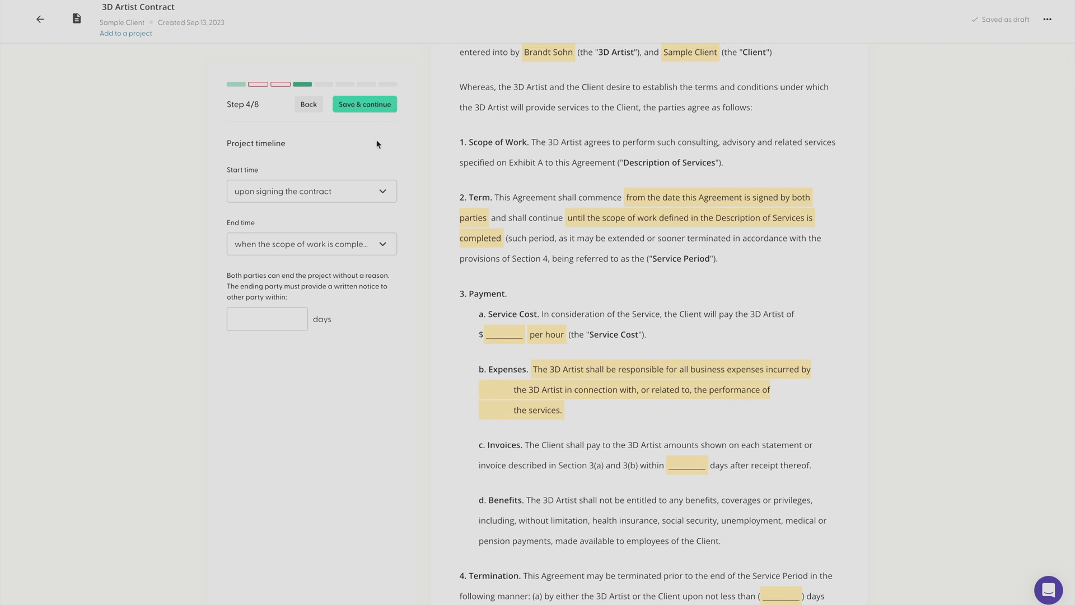
Review the start and end time options, keep the default choices, and save the project timeline with the notice period blank
left_click(365, 192)
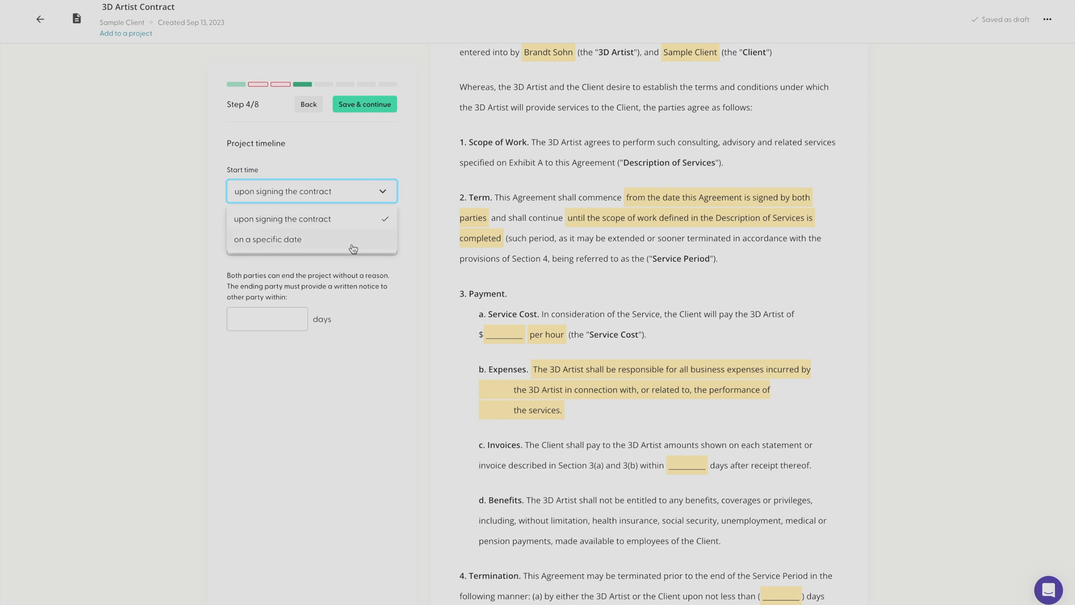
left_click(158, 248)
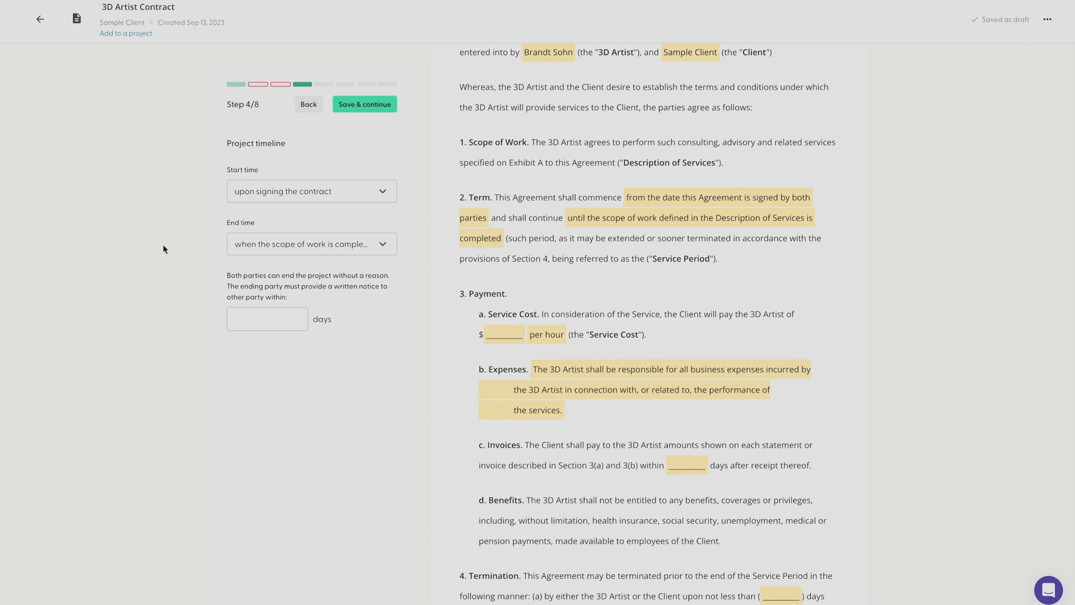
left_click(282, 246)
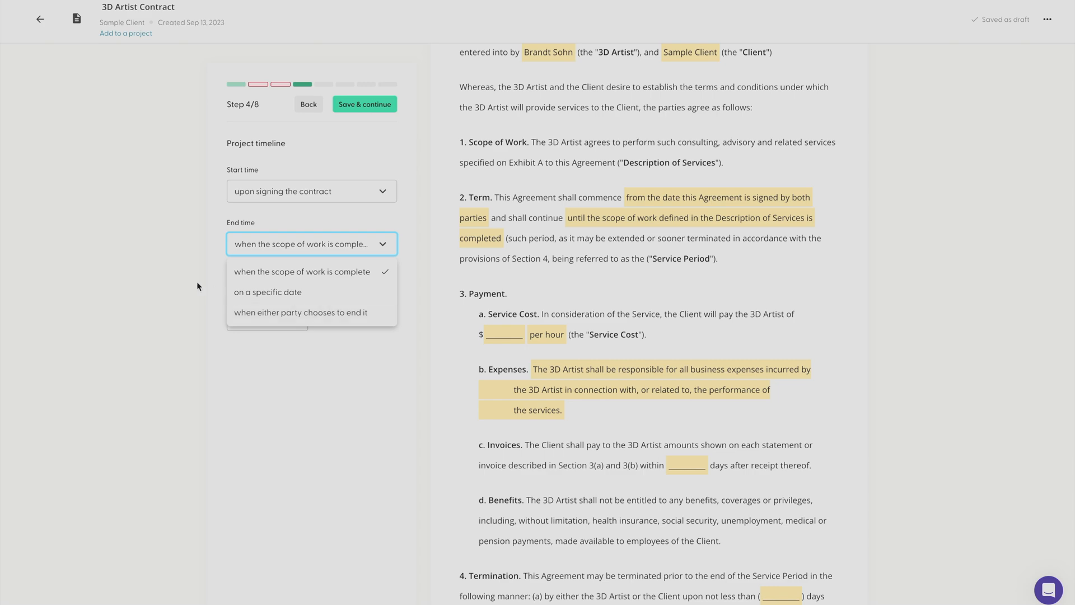
left_click(175, 274)
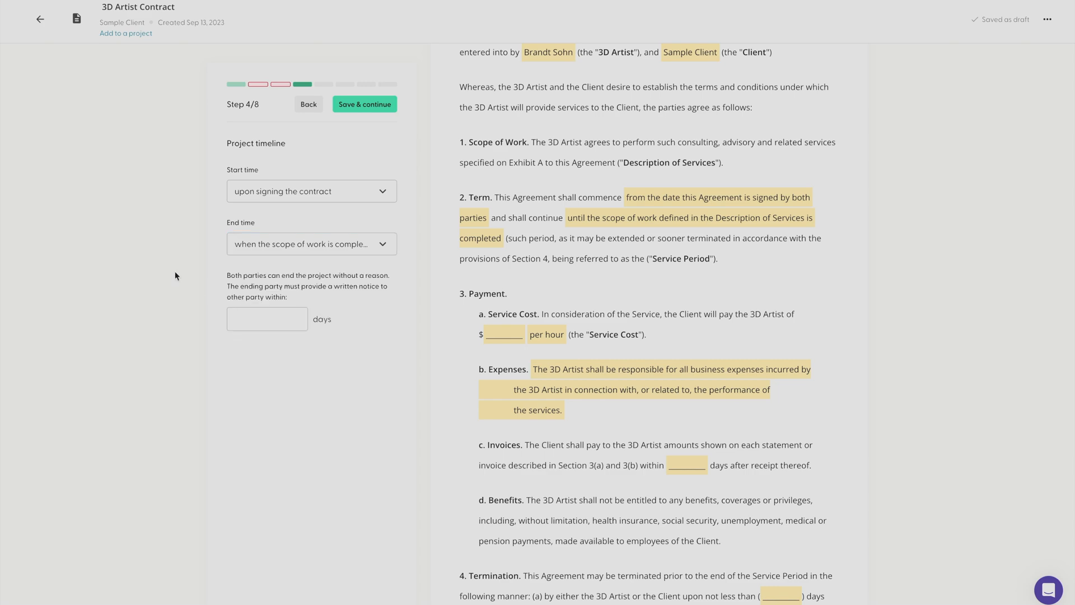
left_click(264, 318)
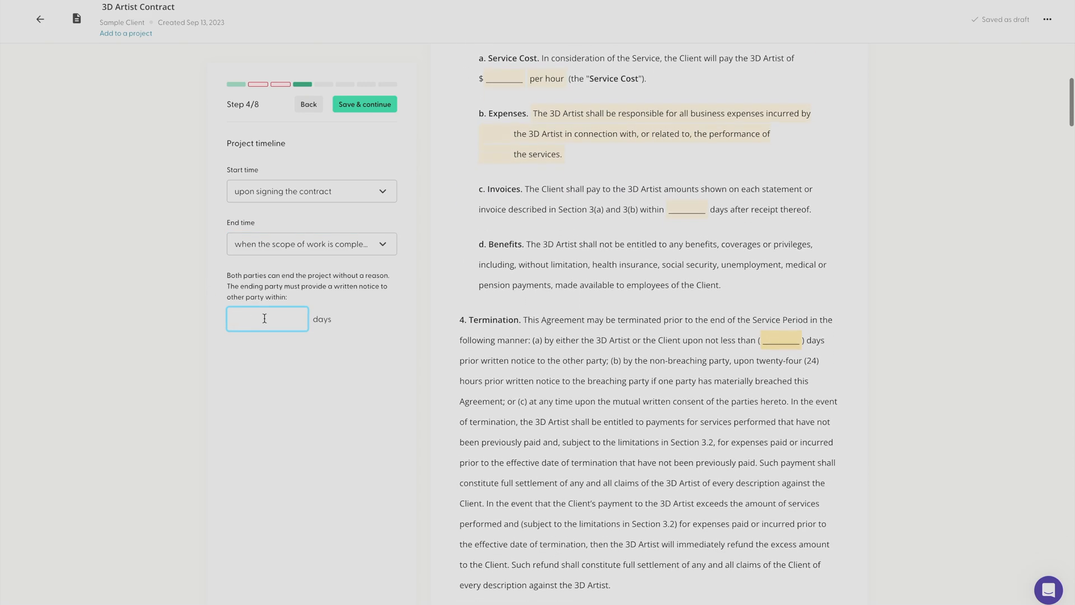
left_click(340, 108)
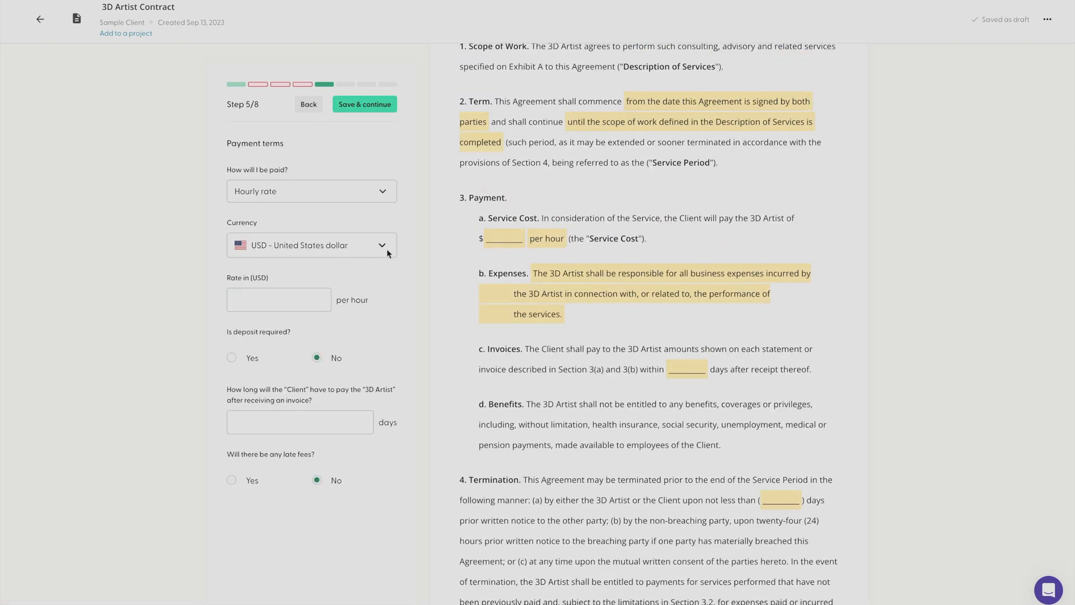
Set the payment method to Milestones and start a new milestone entry for the client's invoices
left_click(371, 196)
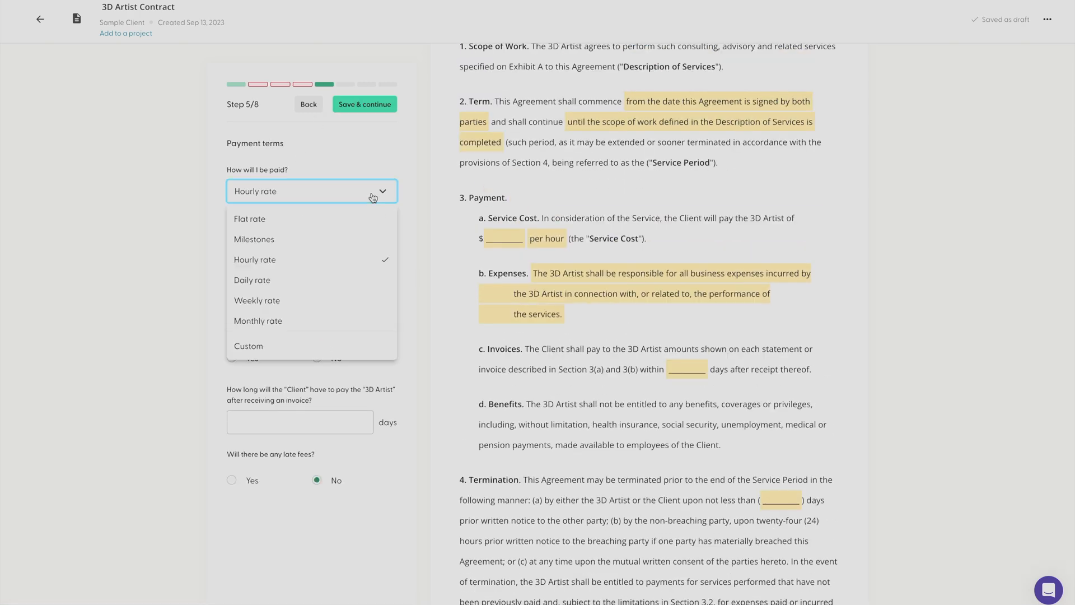
left_click(321, 240)
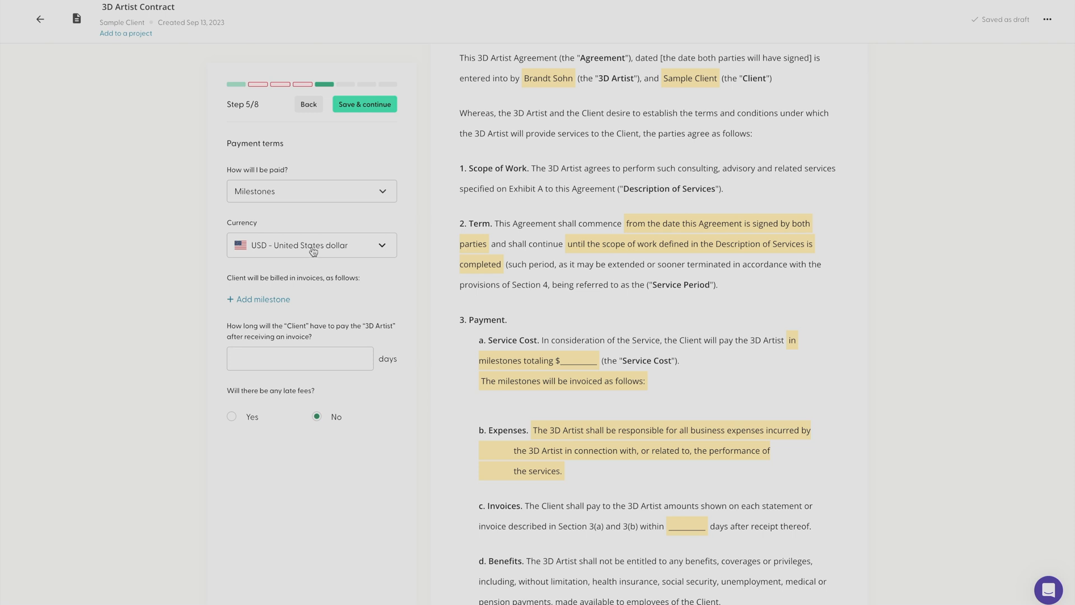
left_click(268, 302)
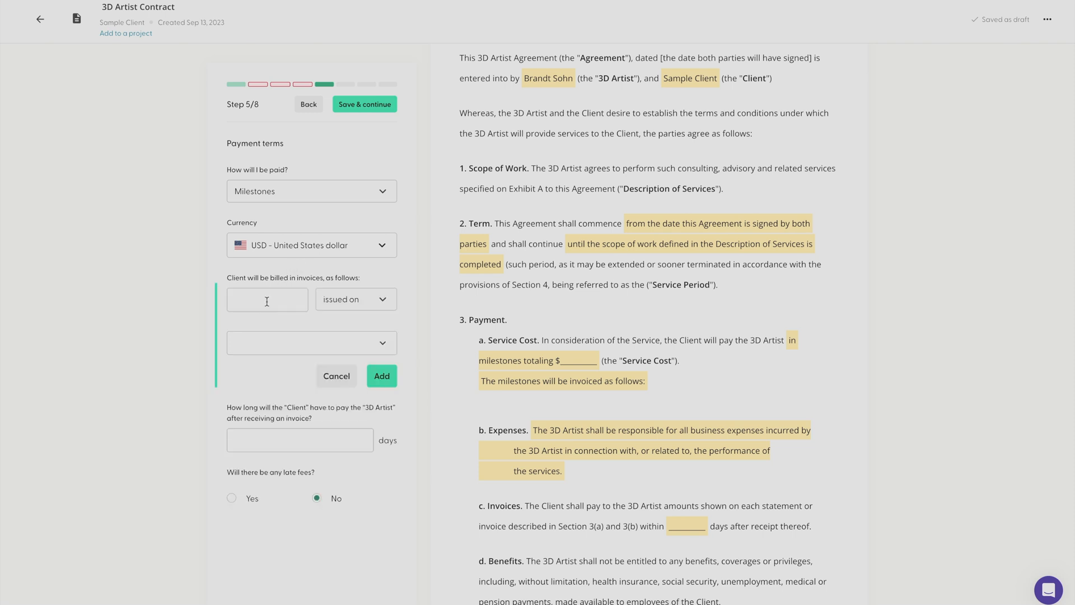
left_click(262, 298)
Change the payment method to Hourly rate and enable late fees, leaving the rate and payment deadline blank
left_click(290, 196)
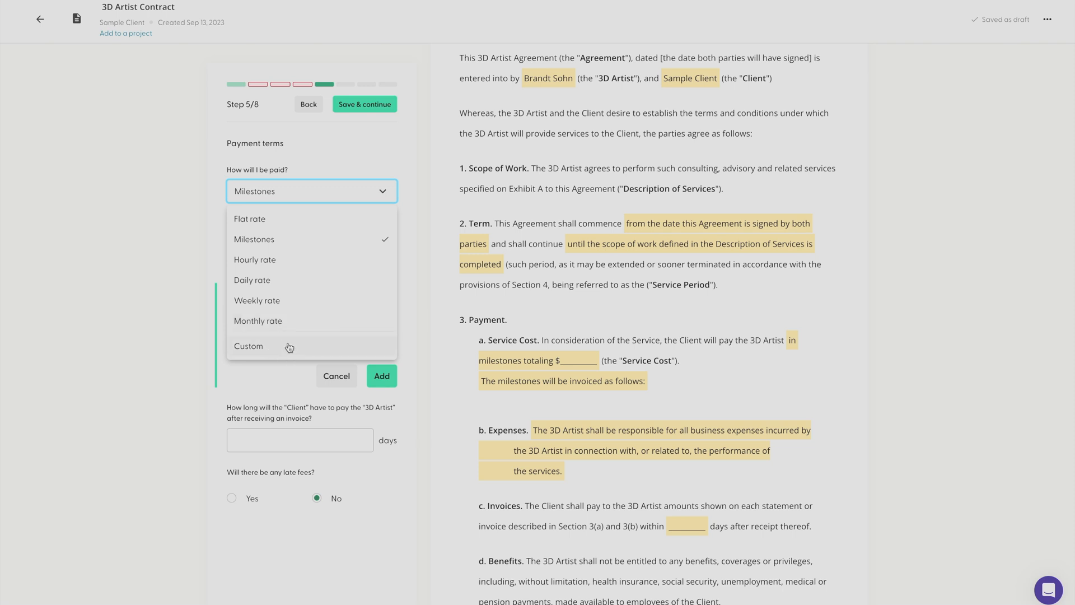
left_click(304, 264)
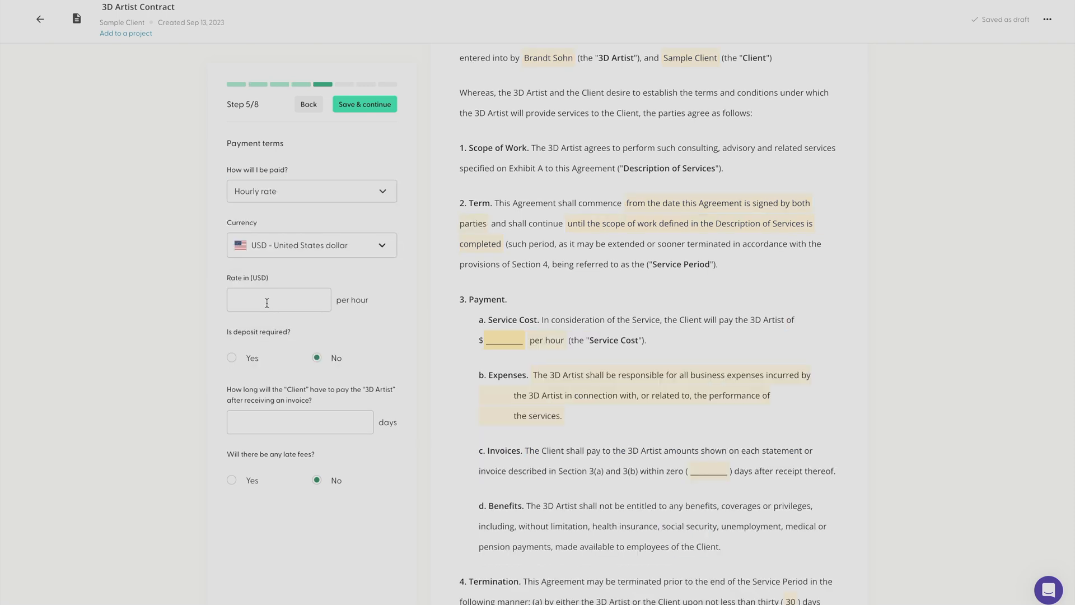
left_click(267, 303)
left_click(314, 427)
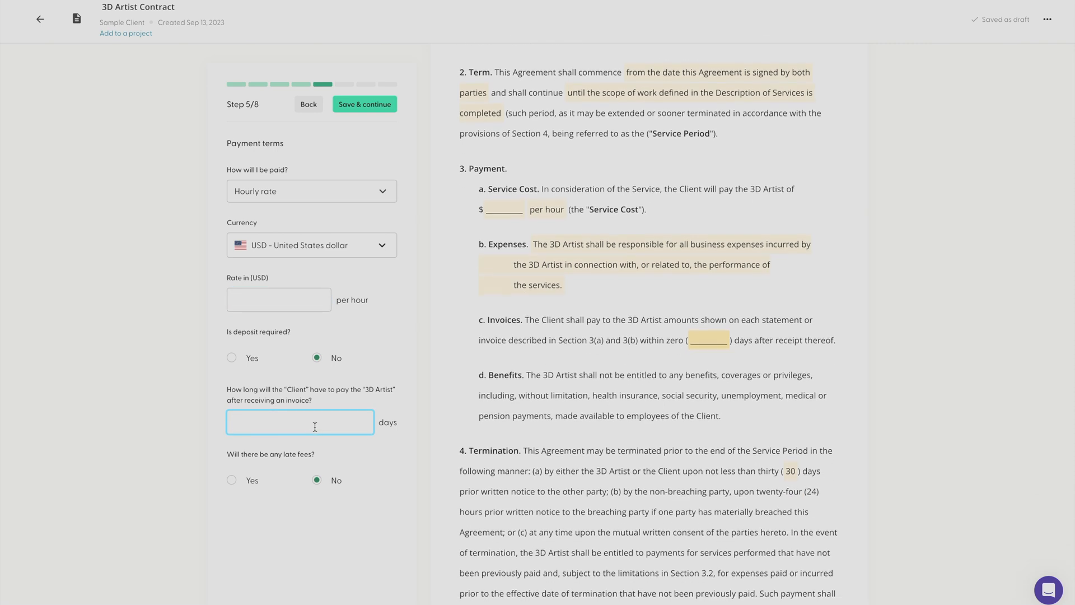
left_click(237, 480)
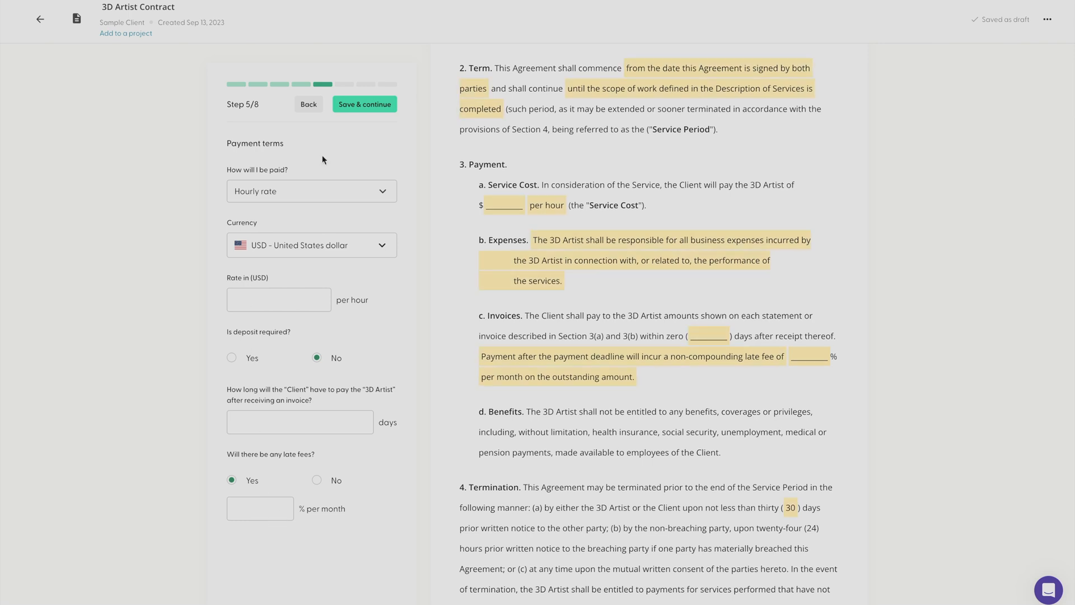
Save the payment terms, keep 3D Artist as the party paying expenses, and accept the default work product license text
left_click(349, 112)
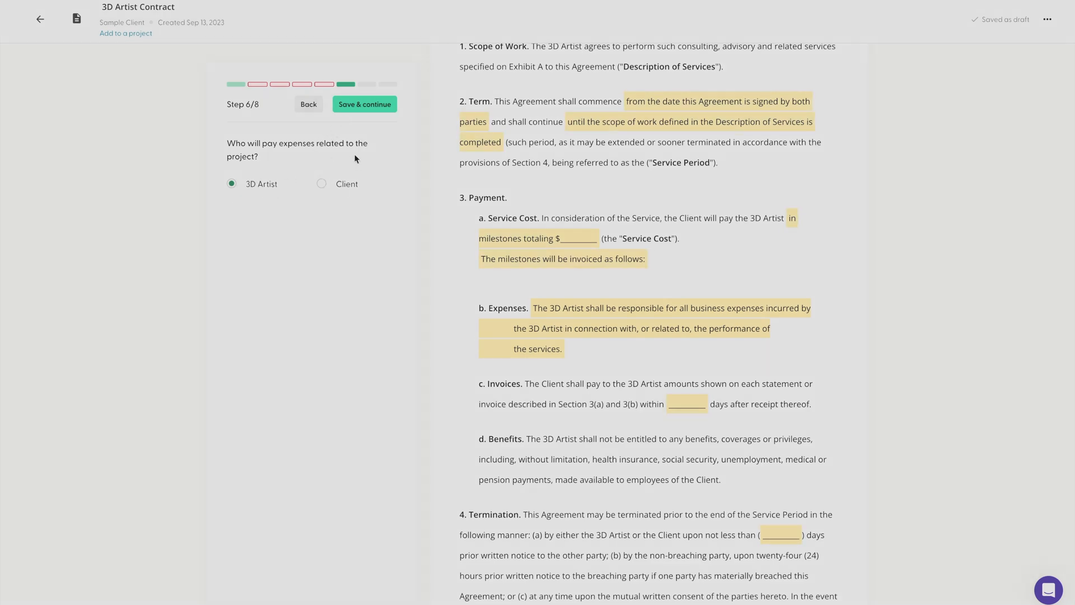
left_click(356, 106)
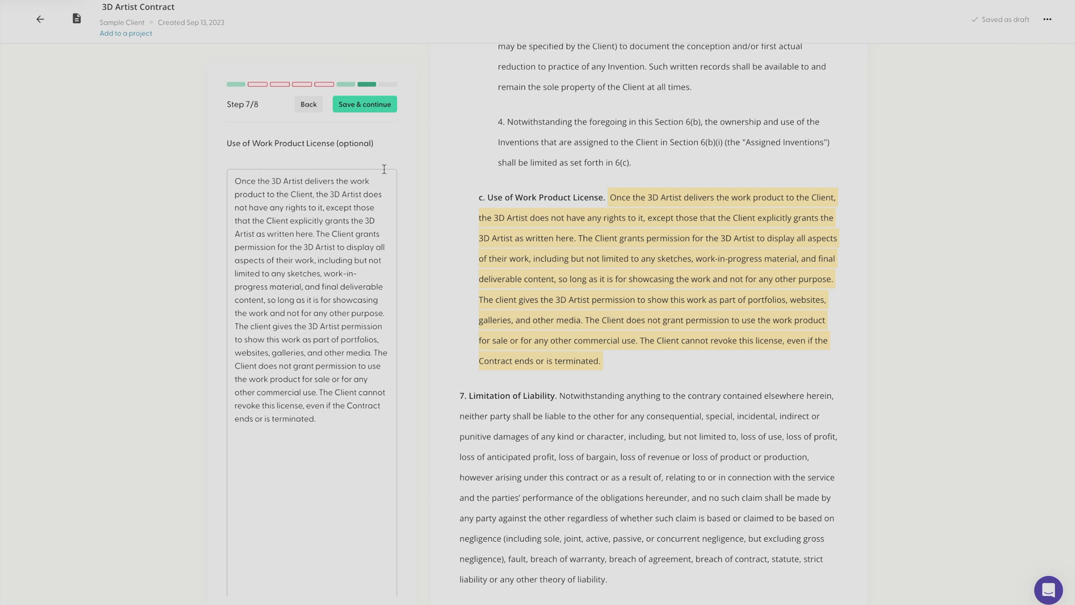
left_click(363, 105)
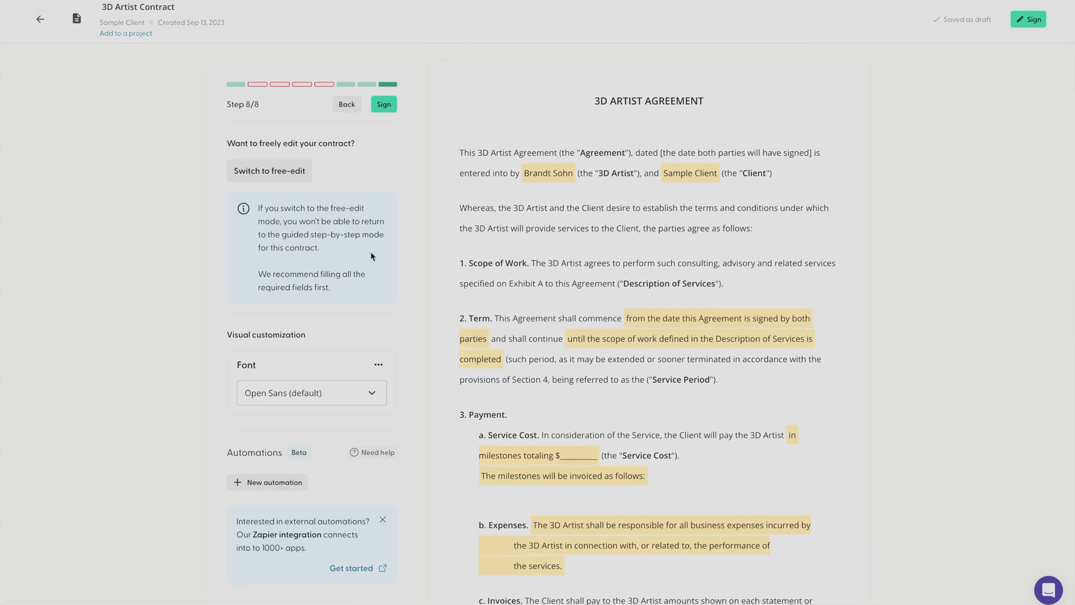
Examine the fonts available for the contract, keeping Open Sans
left_click(358, 393)
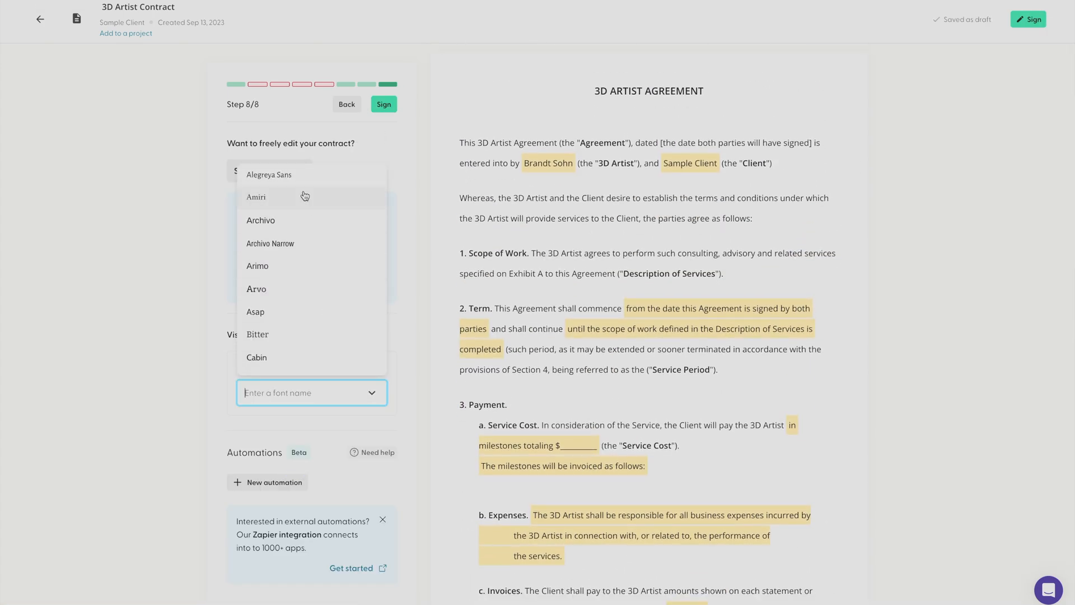
left_click(187, 264)
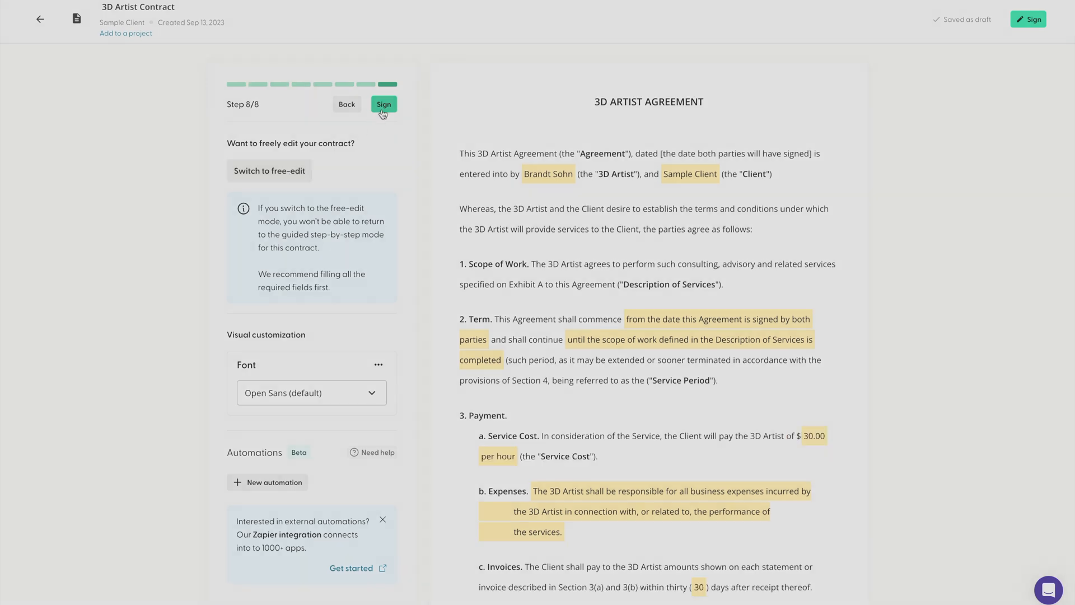
Sign the contract with a digital signature created from the signer's full name, after checking the upload signature option
left_click(385, 106)
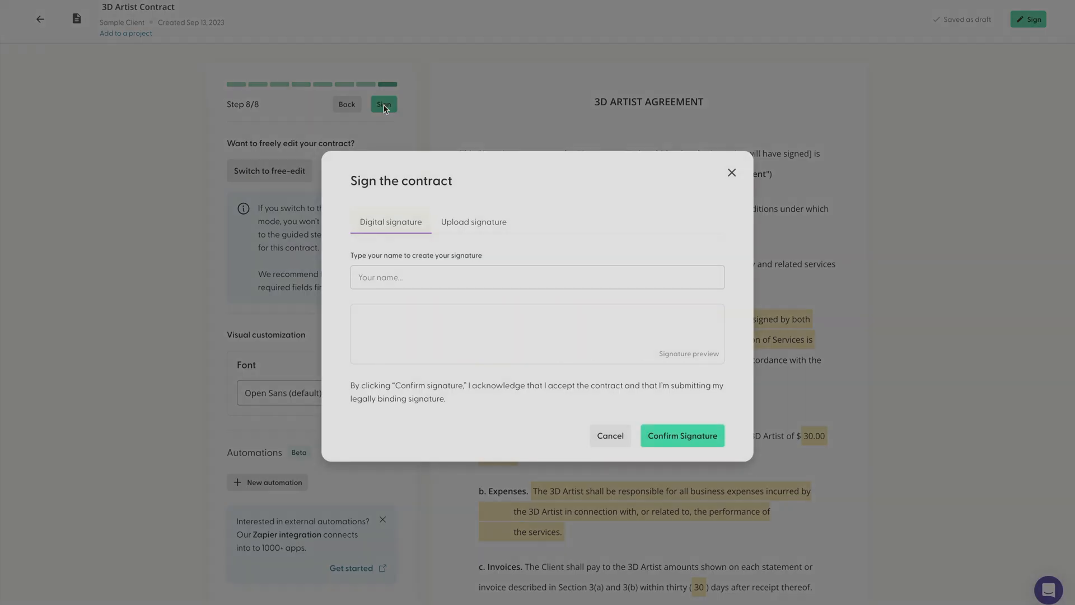
left_click(406, 282)
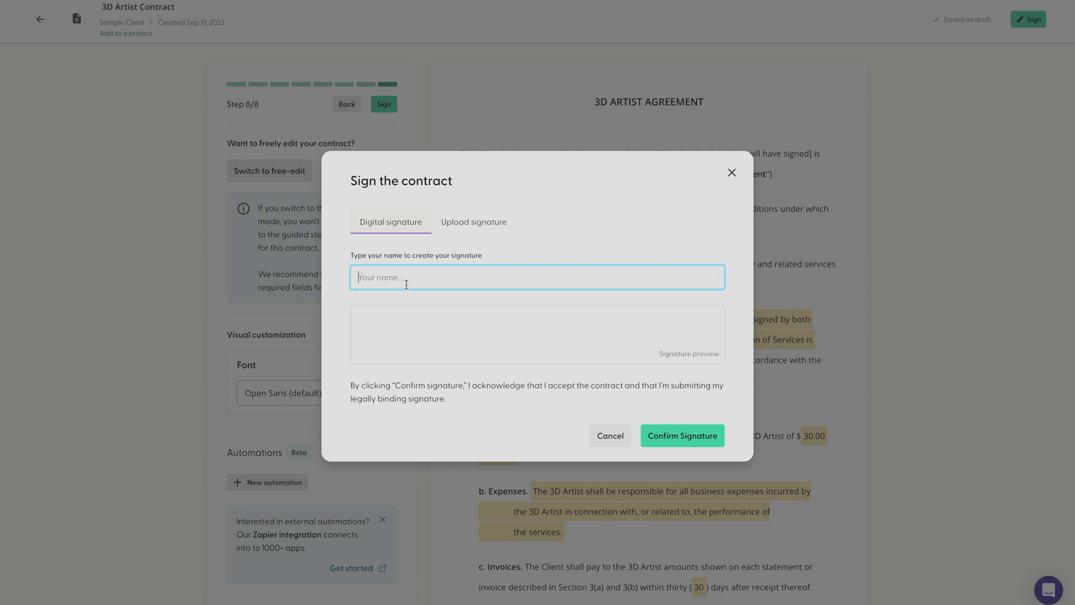
type("John Smith")
left_click(466, 224)
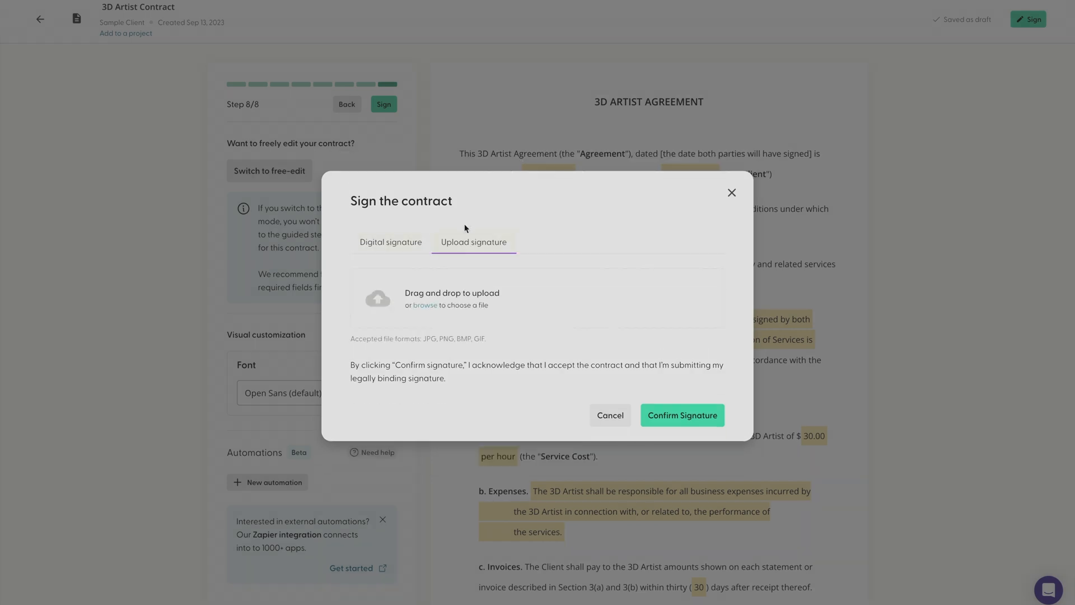
left_click(402, 238)
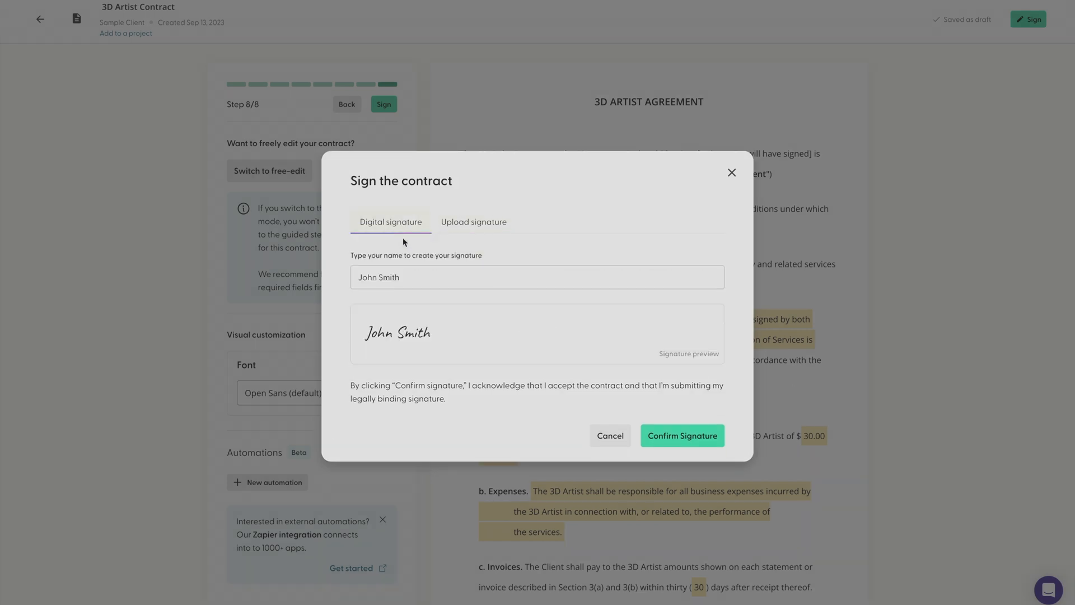
left_click(679, 443)
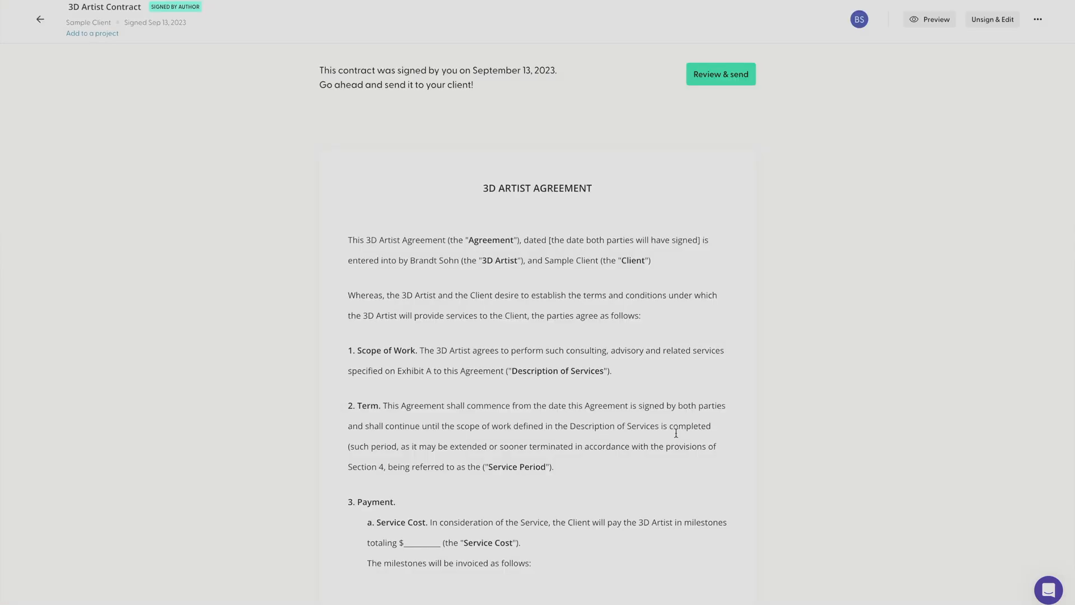
Look over the signed 3D Artist contract and examine its email and shareable link sending options without sending it
scroll(676, 432, "down", 20)
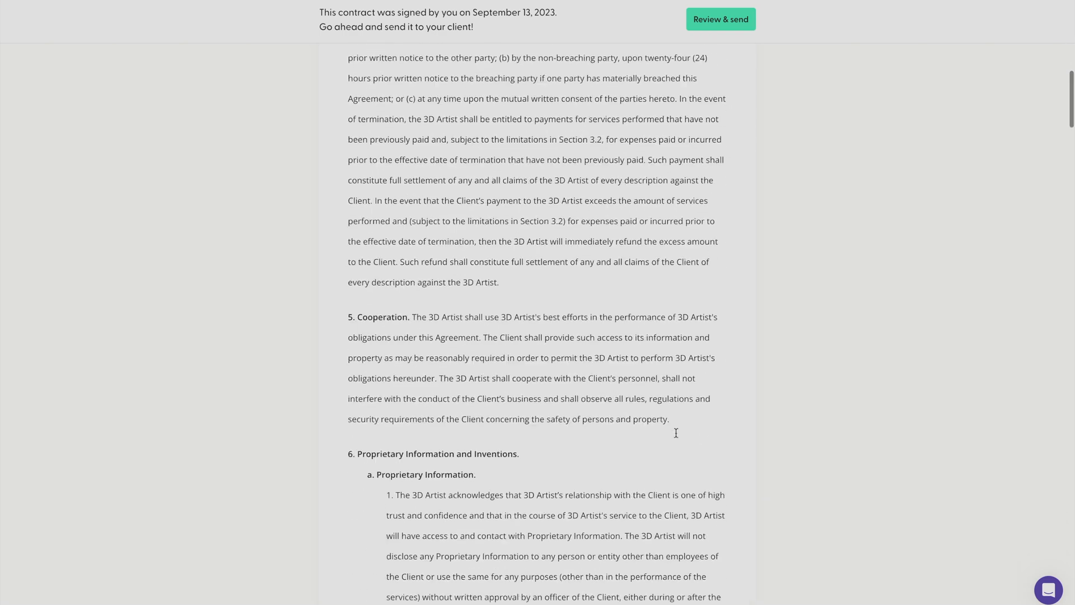
scroll(676, 433, "down", 3)
scroll(675, 432, "up", 15)
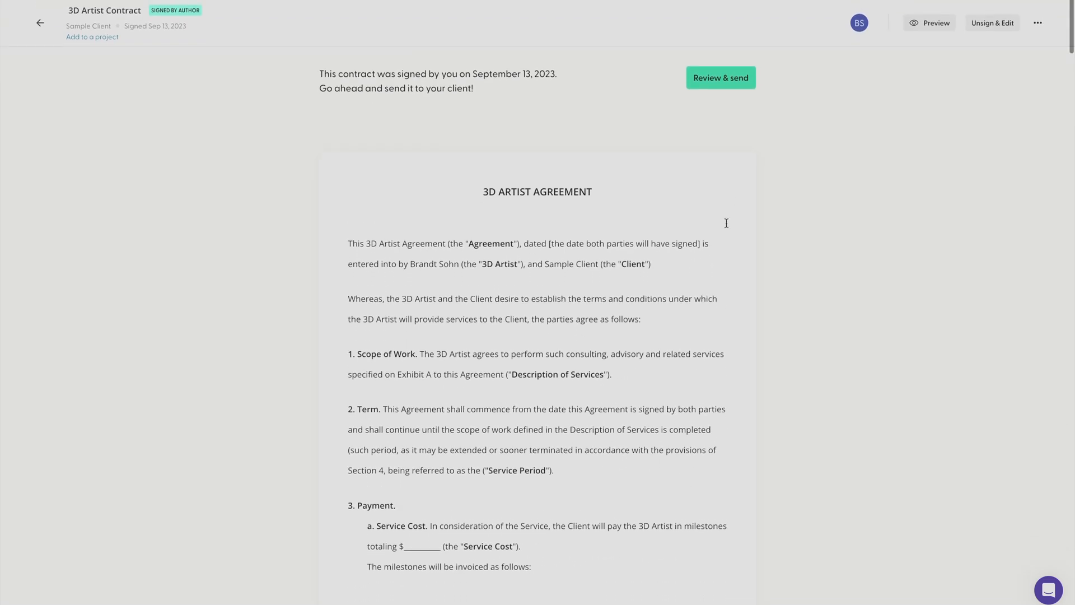
left_click(724, 77)
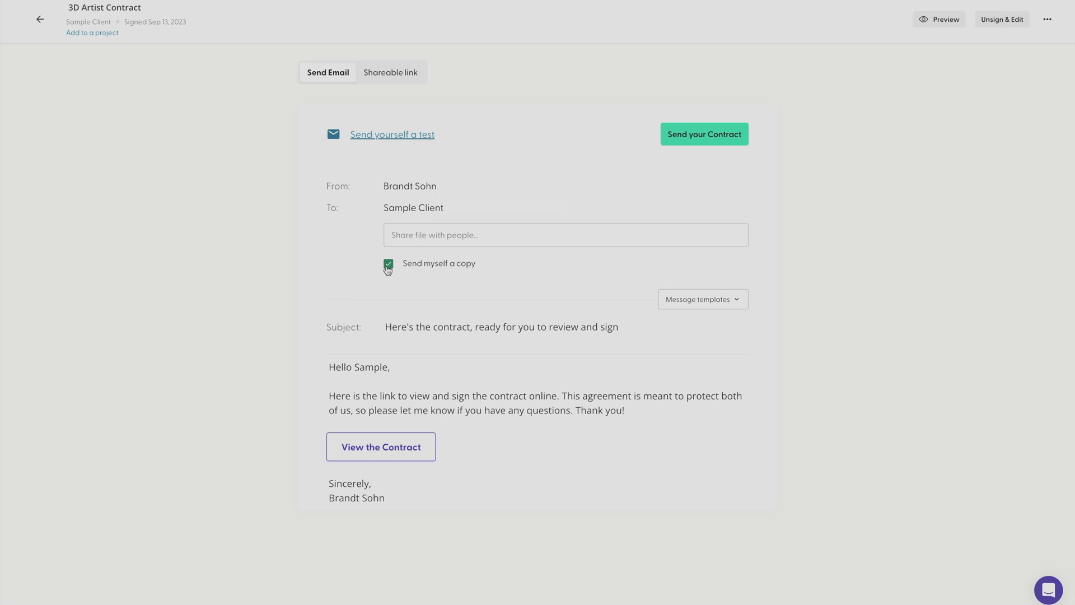
left_click(393, 78)
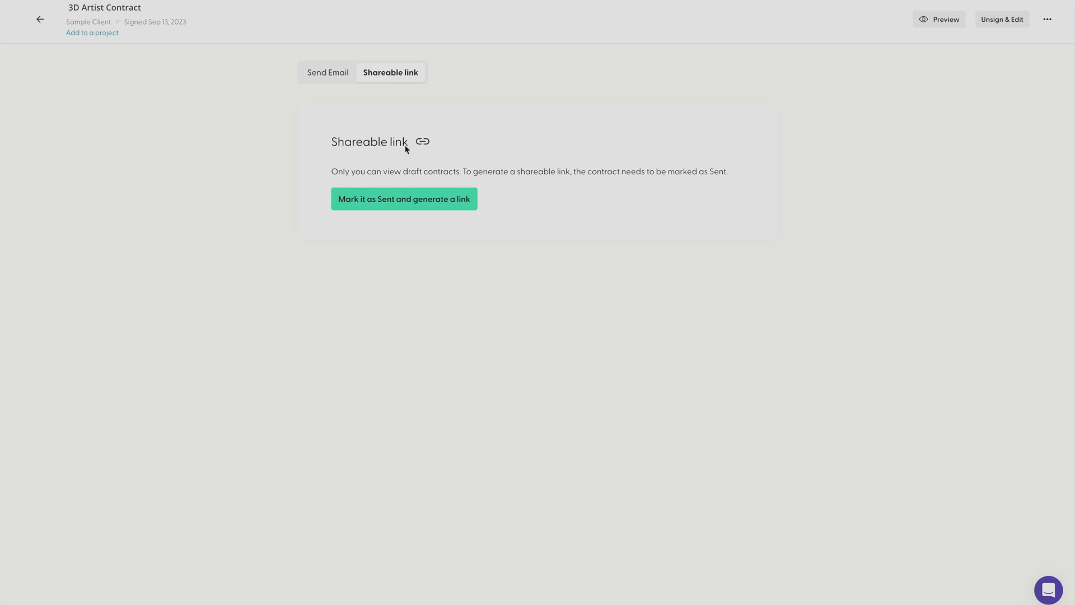
left_click(329, 75)
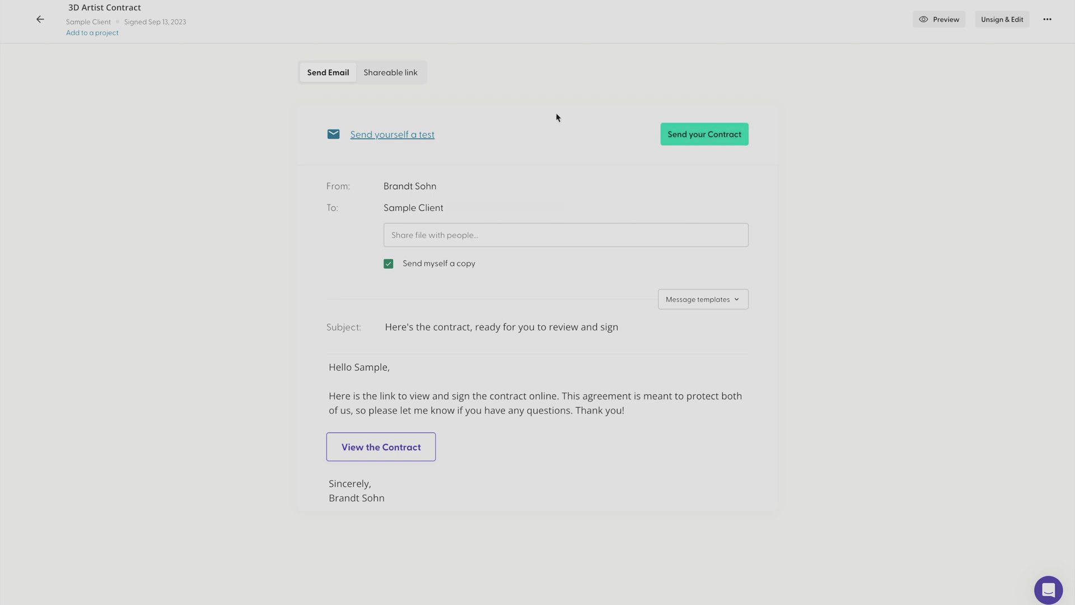
Return to the contracts list and show the actions available for the signed 3D Artist Contract
left_click(39, 20)
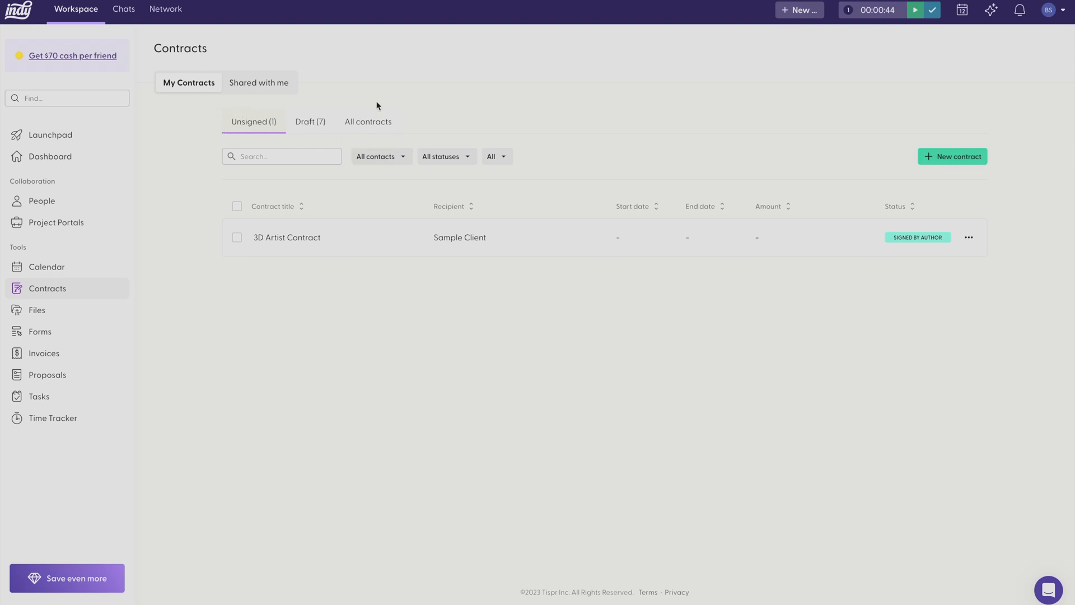
left_click(968, 239)
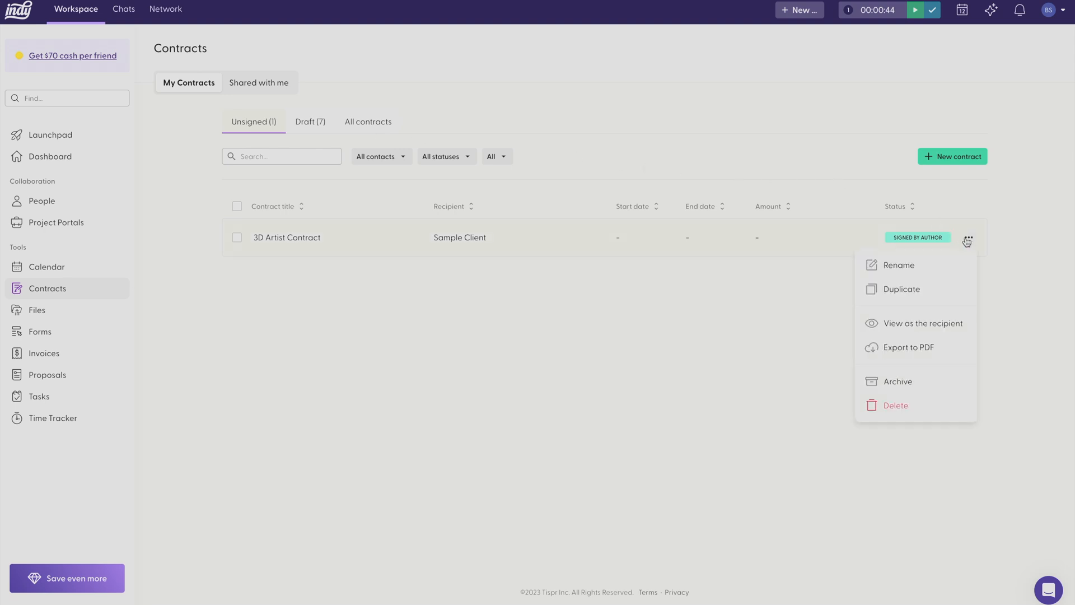